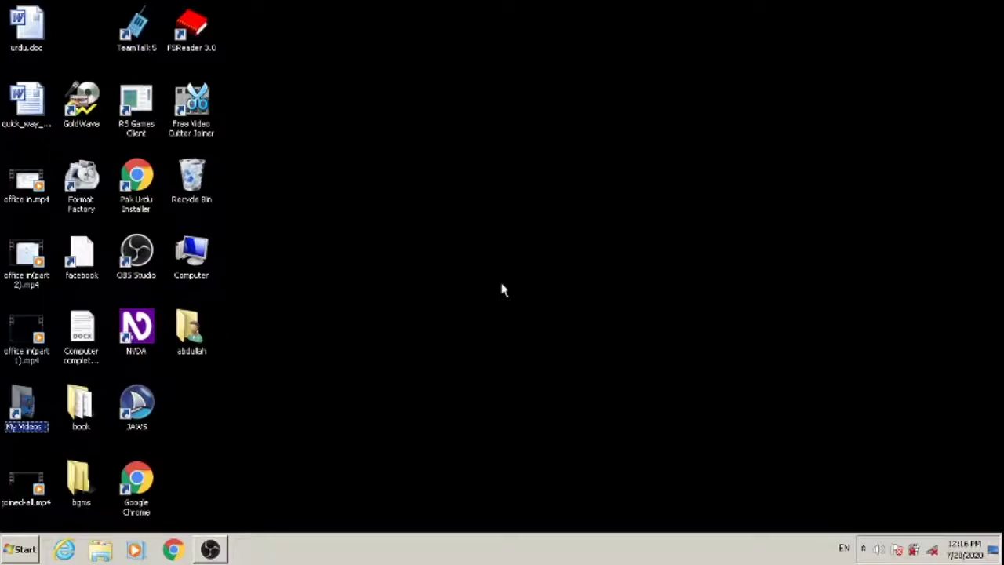
Step: Request deletion of the book folder on the desktop, review the Yes and No choices, and decline the deletion
{"action": "key", "text": "c"}
{"action": "key", "text": "Down"}
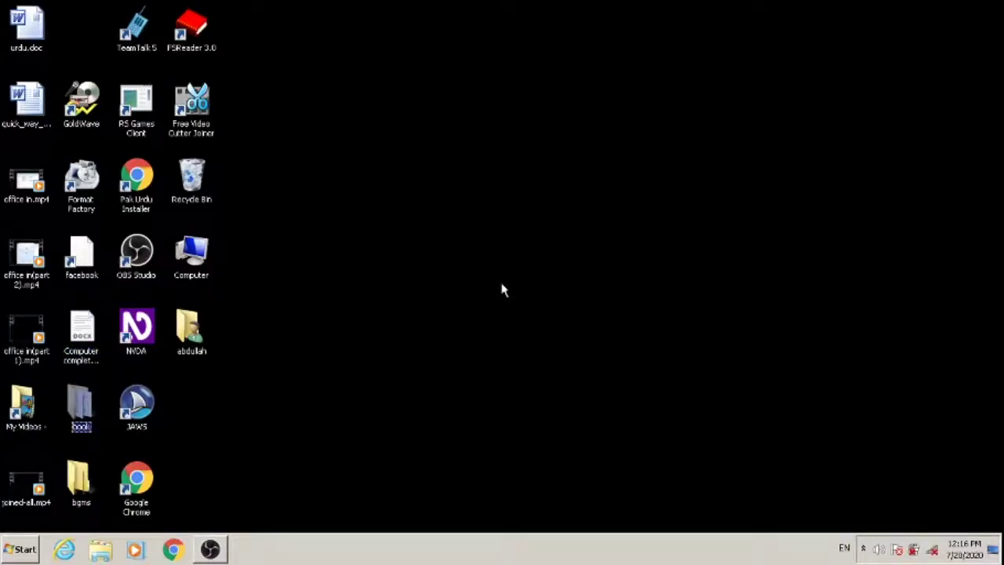
{"action": "key", "text": "Delete"}
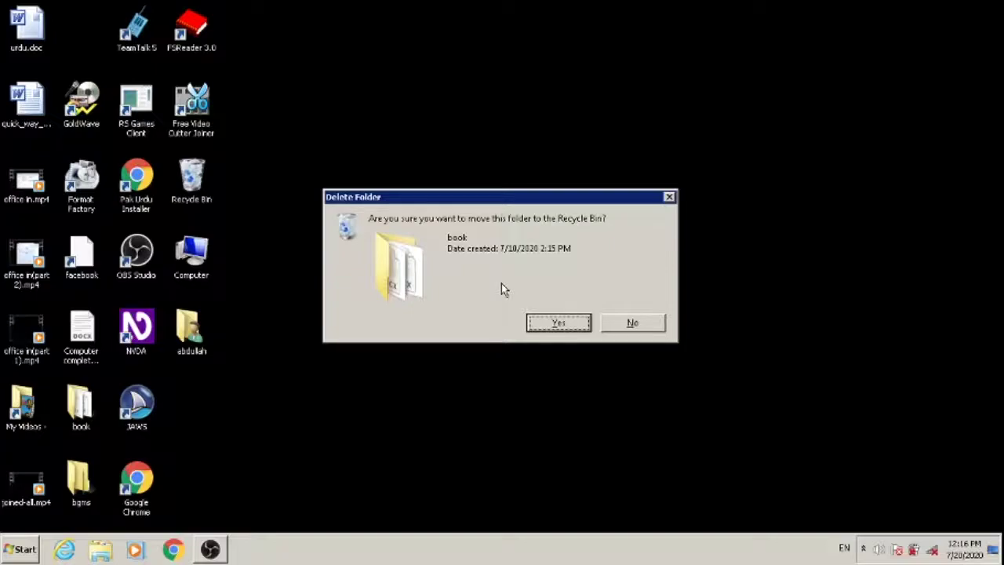
{"action": "key", "text": "Tab"}
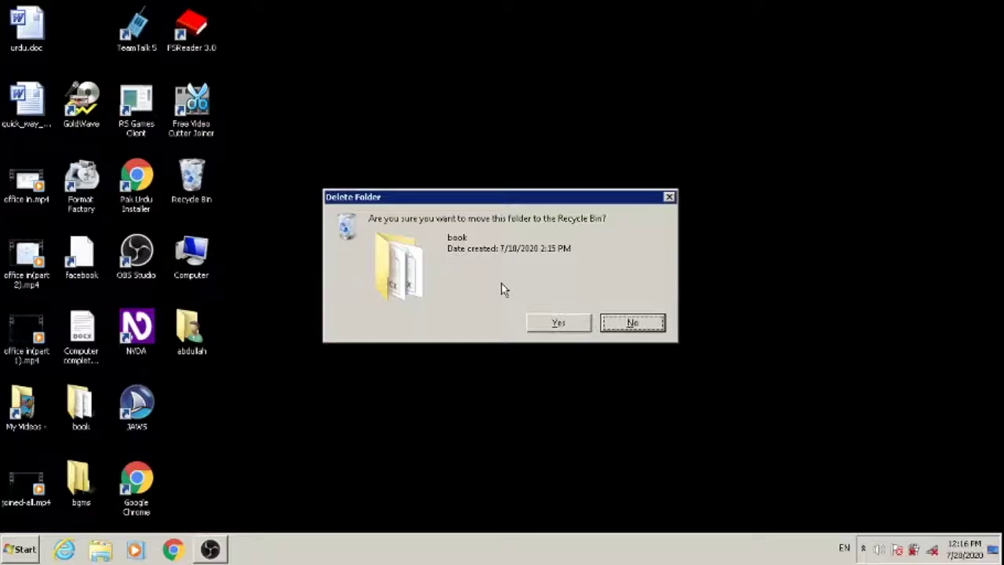
{"action": "key", "text": "Tab"}
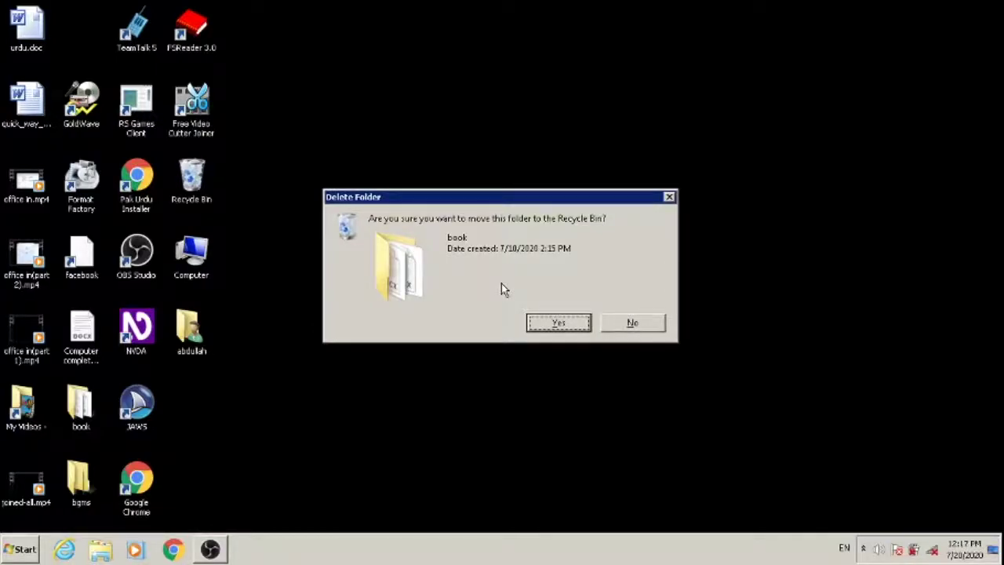
{"action": "key", "text": "Tab"}
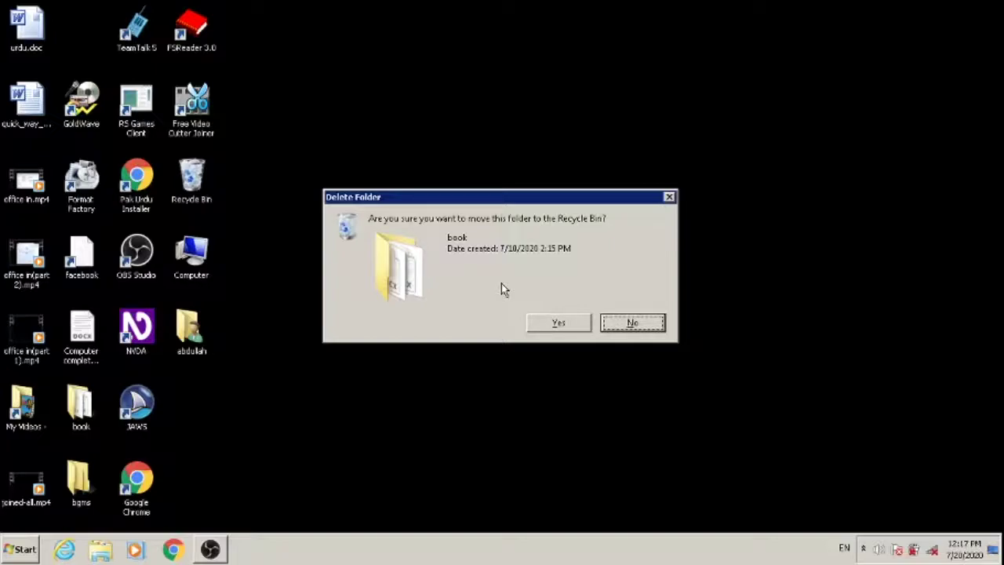
{"action": "key", "text": "Return"}
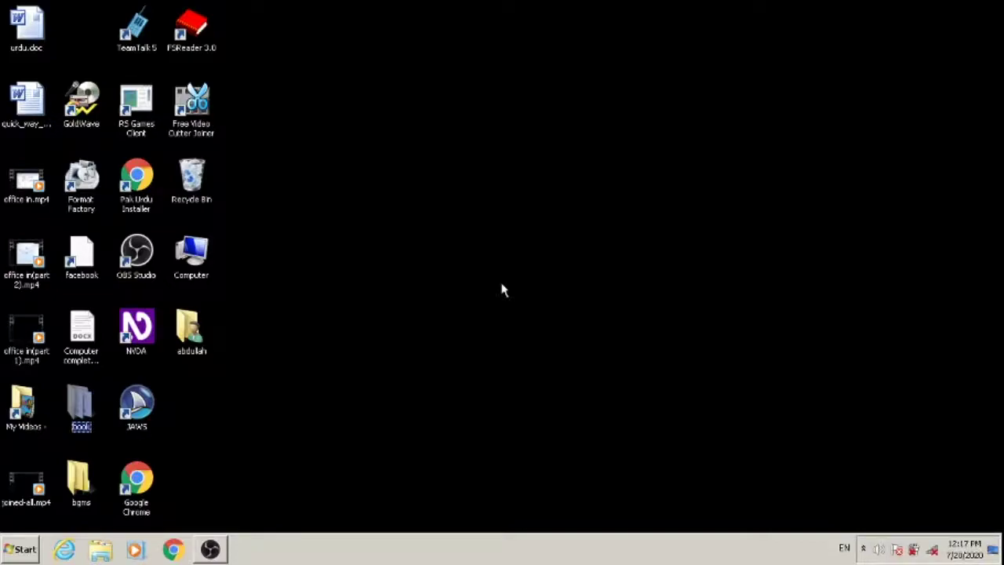
Step: Open the JAWS shortcut's properties, examine the Shortcut settings and the OK and Cancel choices, and cancel without changes
{"action": "key", "text": "Right"}
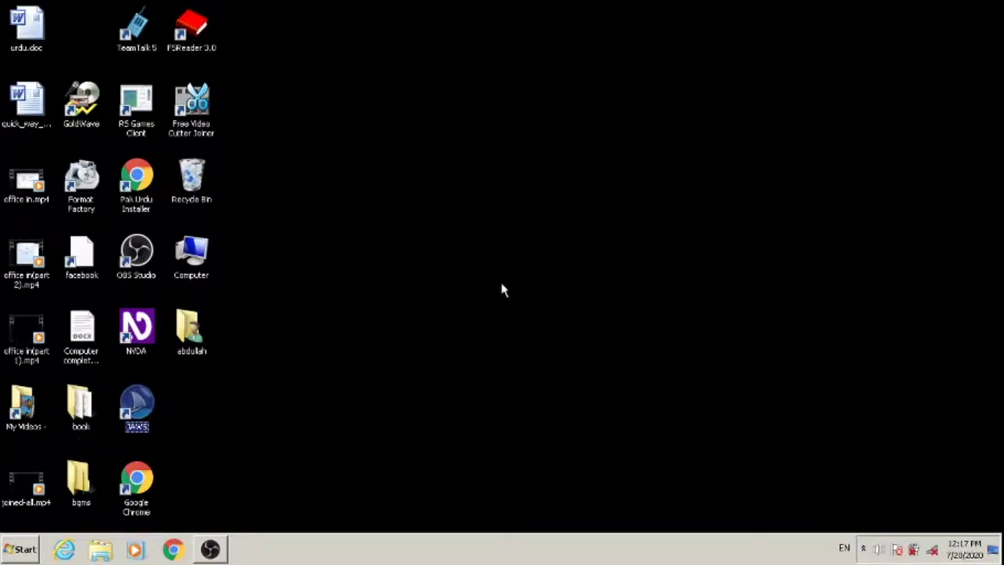
{"action": "key", "text": "alt+Return"}
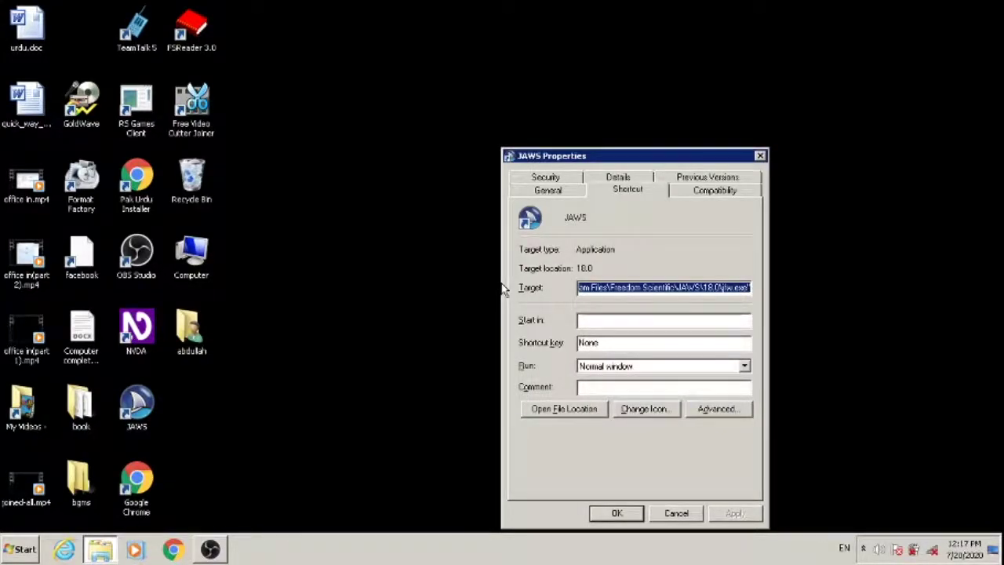
{"action": "key", "text": "Tab"}
{"action": "key", "text": "Tab"}
{"action": "key", "text": "Tab"}
{"action": "key", "text": "Tab"}
{"action": "key", "text": "Tab"}
{"action": "key", "text": "Tab"}
{"action": "key", "text": "Tab"}
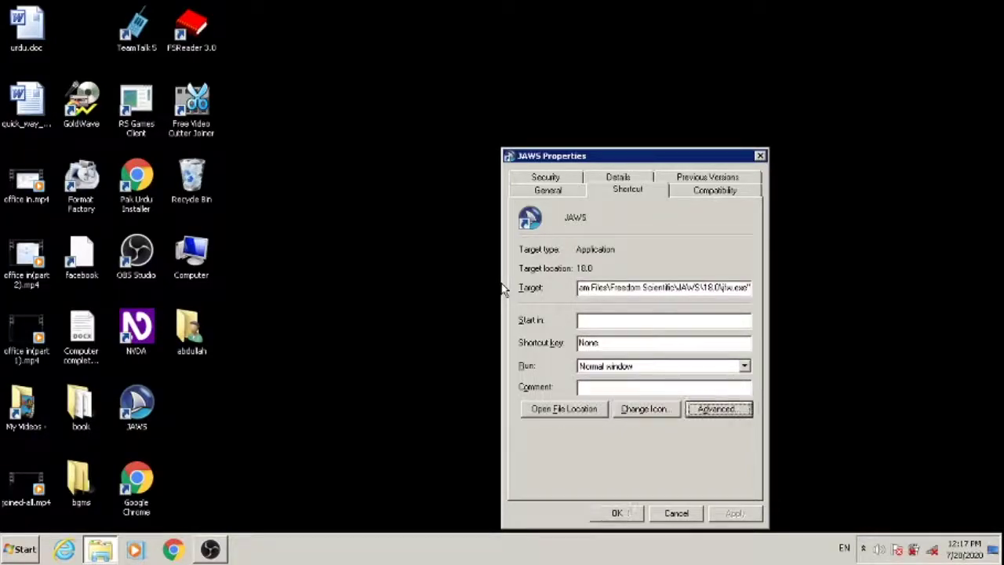
{"action": "key", "text": "Tab"}
{"action": "key", "text": "Tab"}
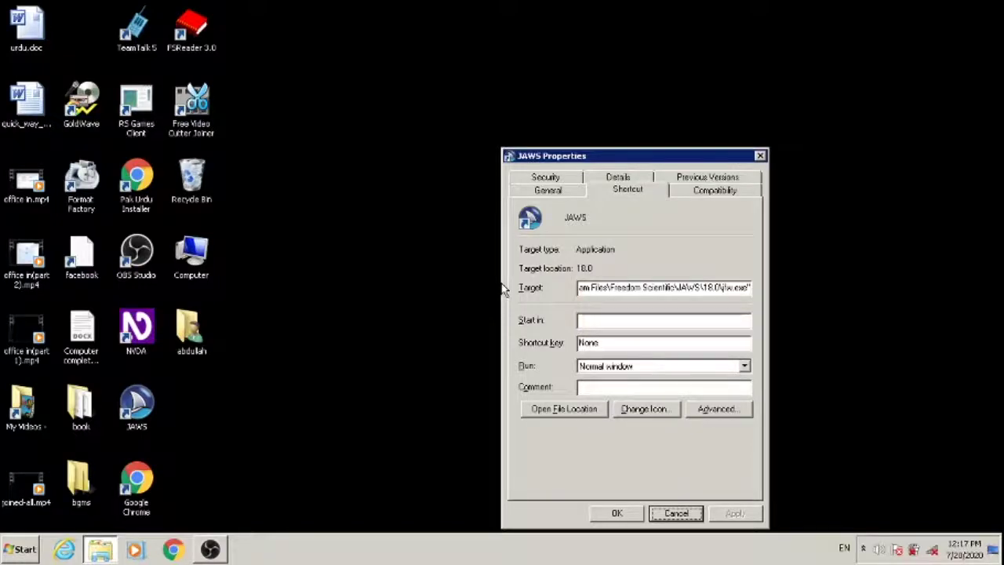
{"action": "key", "text": "shift+Tab"}
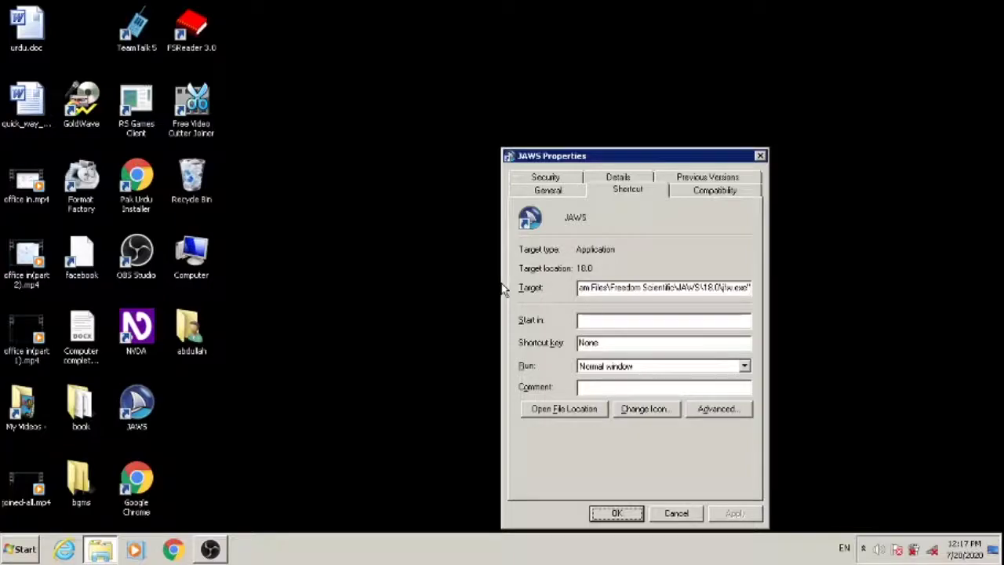
{"action": "key", "text": "Tab"}
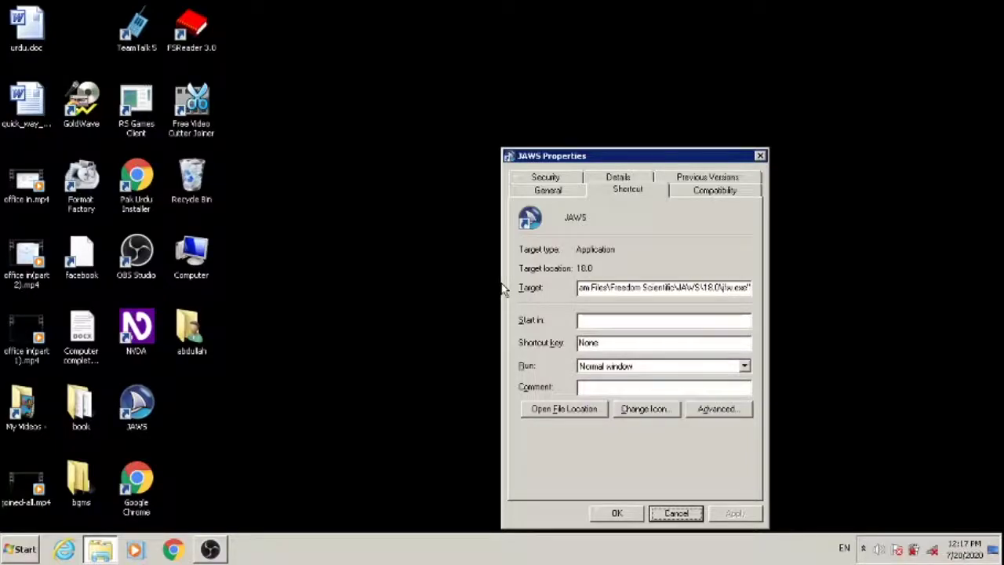
{"action": "key", "text": "shift+Tab"}
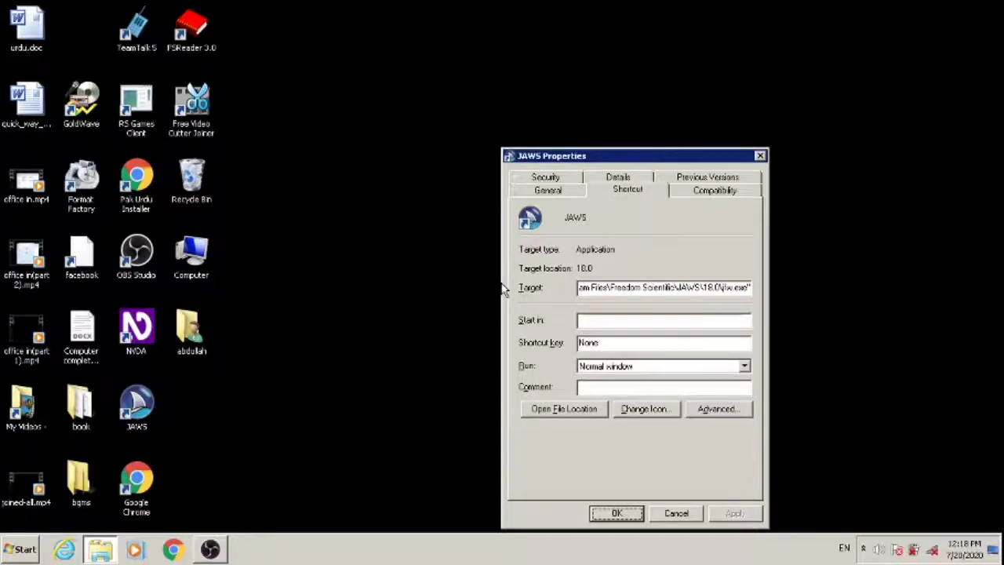
{"action": "key", "text": "Tab"}
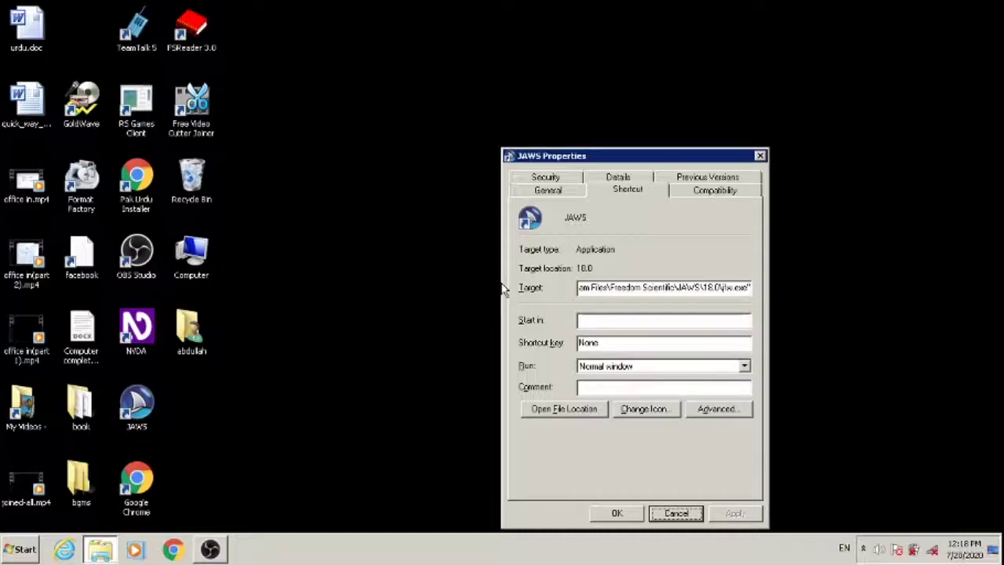
{"action": "key", "text": "space"}
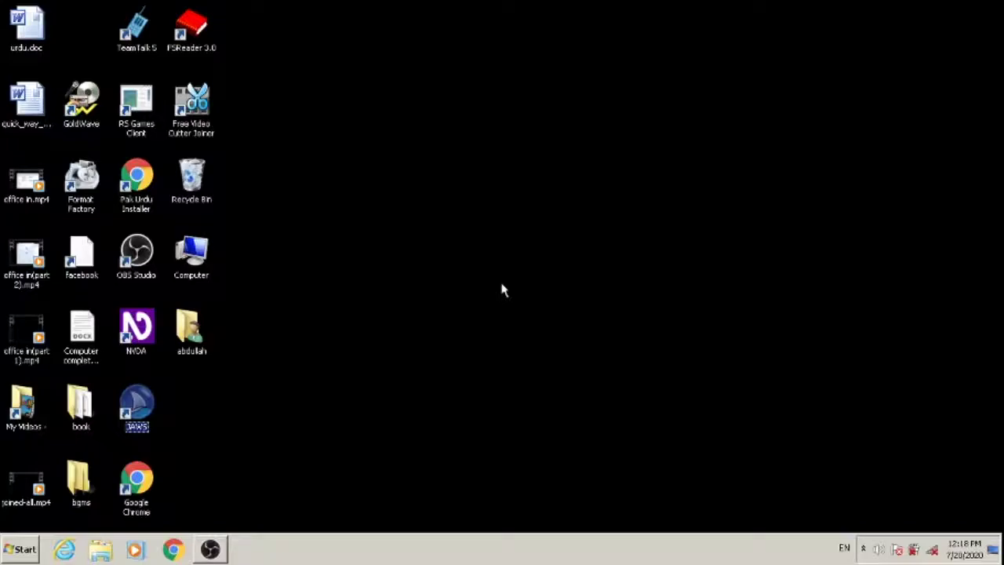
Step: Reopen the JAWS shortcut's properties and review the Compatibility, Security, Details, Previous Versions and General pages
{"action": "key", "text": "j"}
{"action": "key", "text": "j"}
{"action": "key", "text": "alt+Return"}
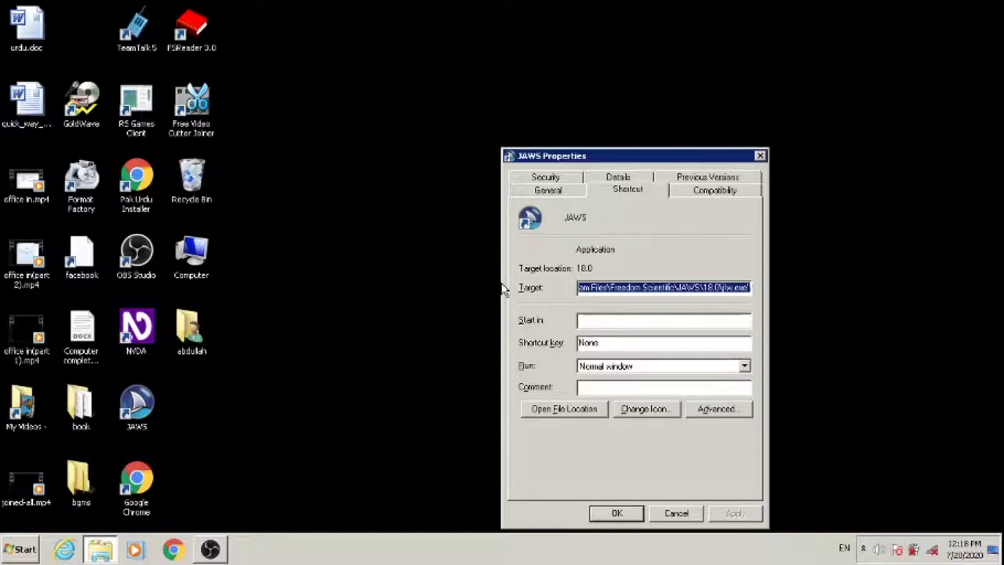
{"action": "key", "text": "ctrl+Tab"}
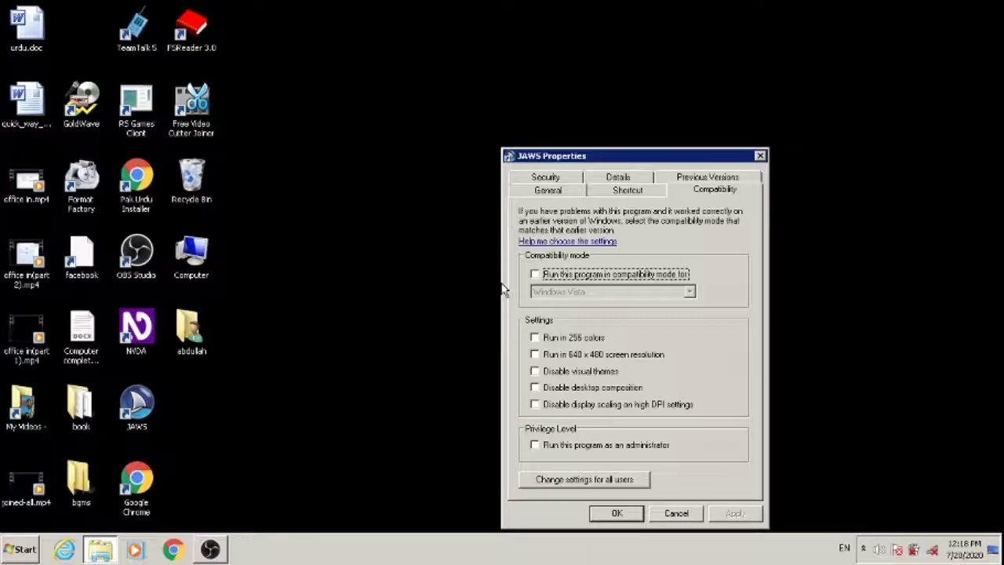
{"action": "key", "text": "ctrl+Tab"}
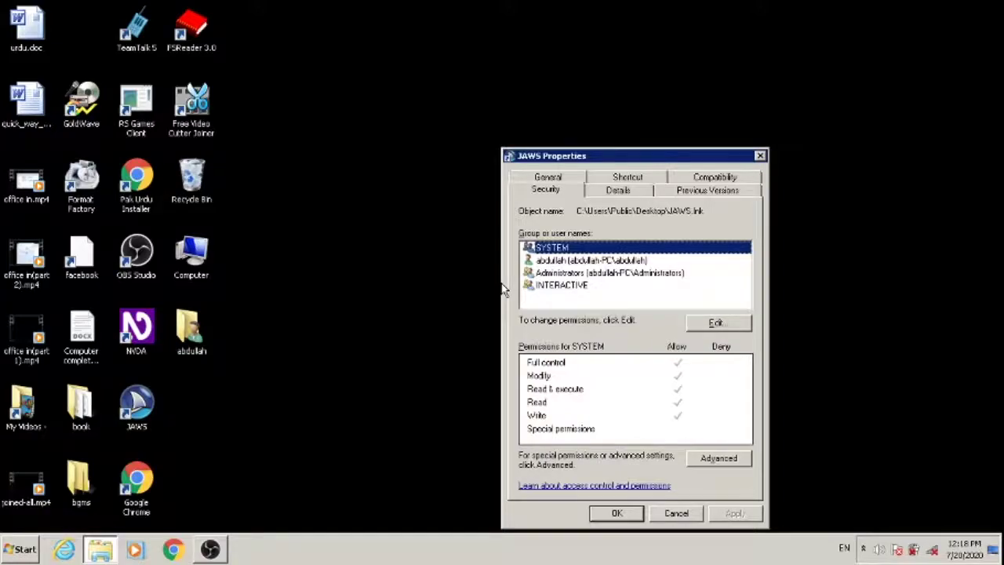
{"action": "key", "text": "Tab"}
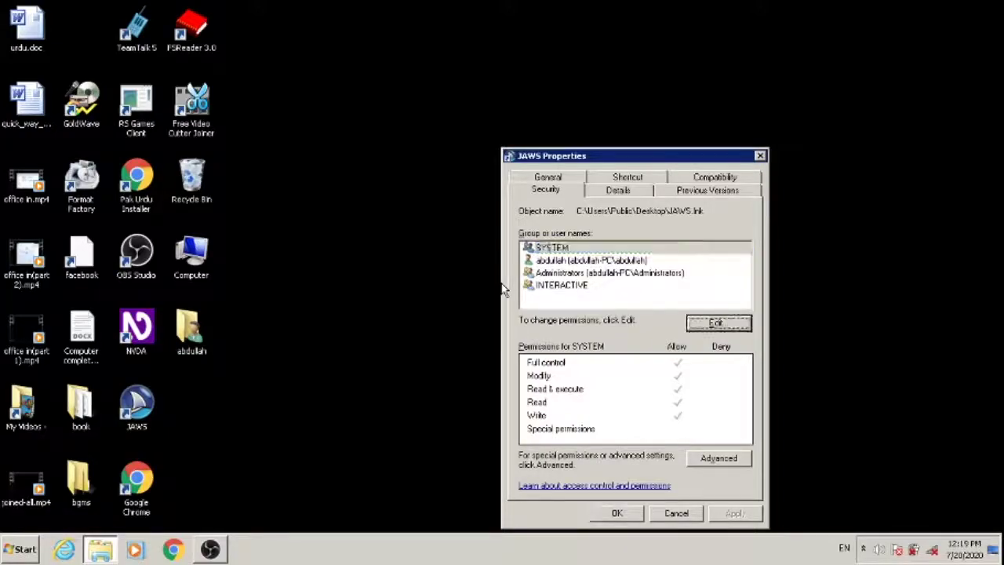
{"action": "key", "text": "ctrl+Tab"}
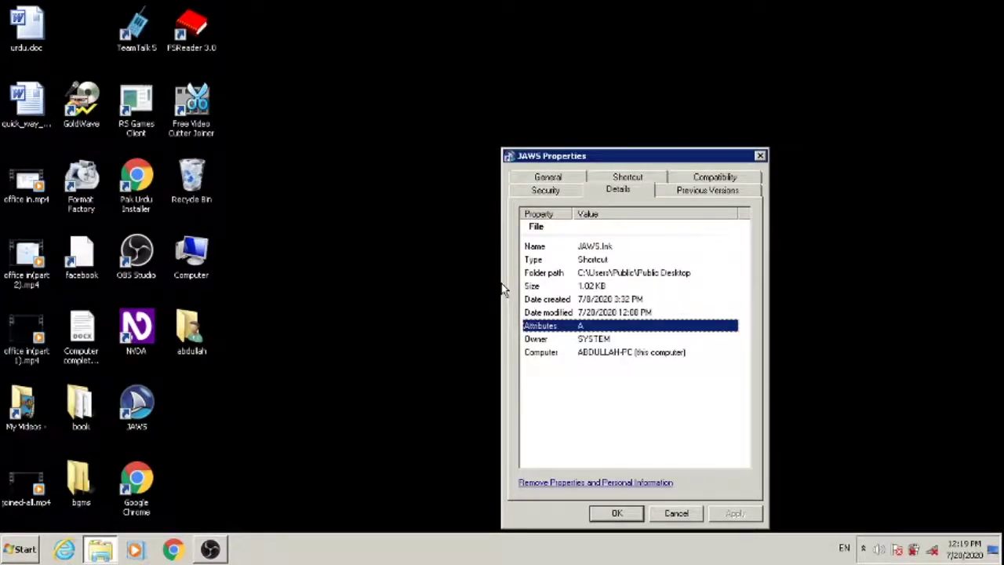
{"action": "key", "text": "ctrl+Tab"}
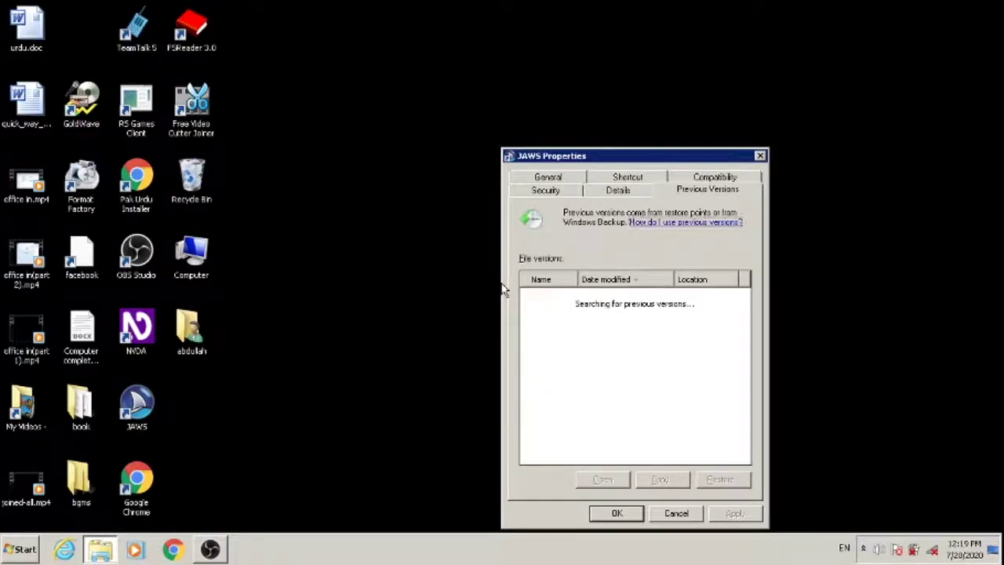
{"action": "key", "text": "ctrl+Tab"}
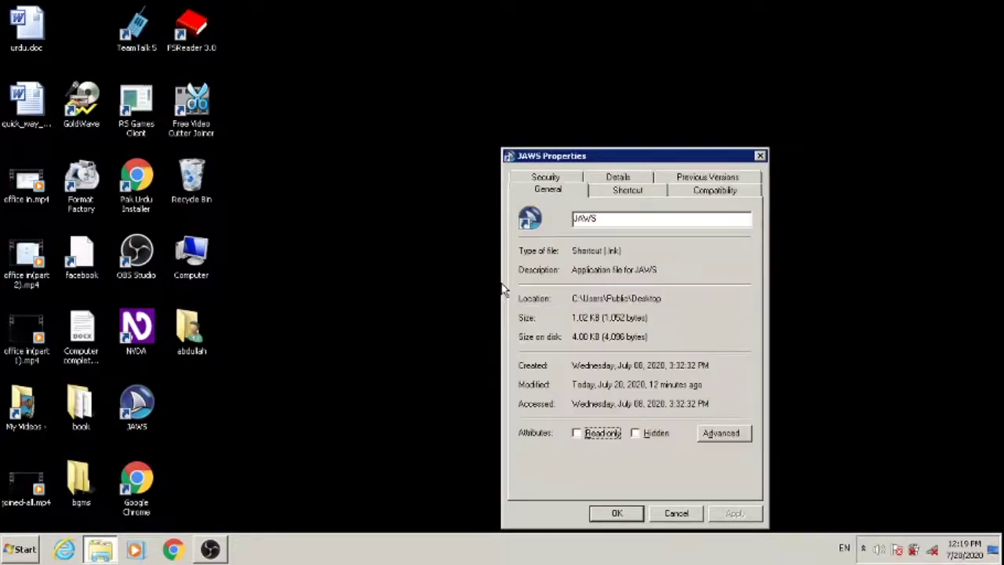
Step: Move focus to the page headings of the JAWS properties and view the Shortcut, General, Previous Versions and Details pages
{"action": "key", "text": "shift+Tab"}
{"action": "key", "text": "shift+Tab"}
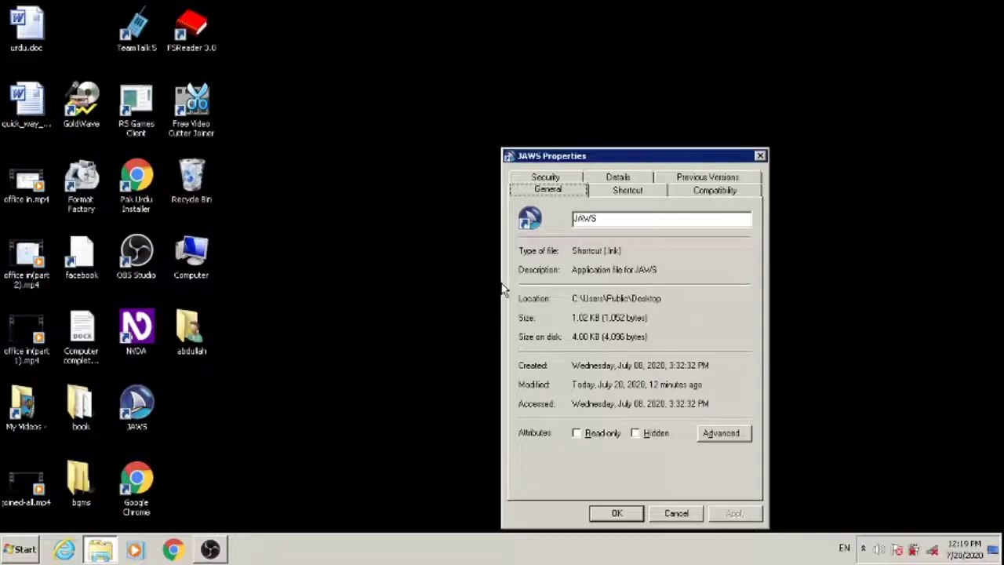
{"action": "key", "text": "ctrl+Tab"}
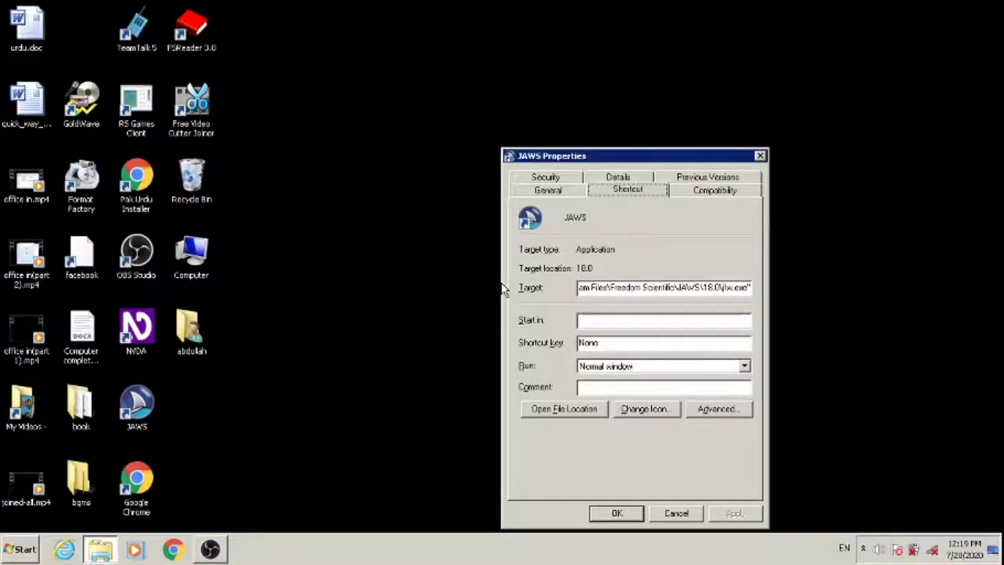
{"action": "key", "text": "Left"}
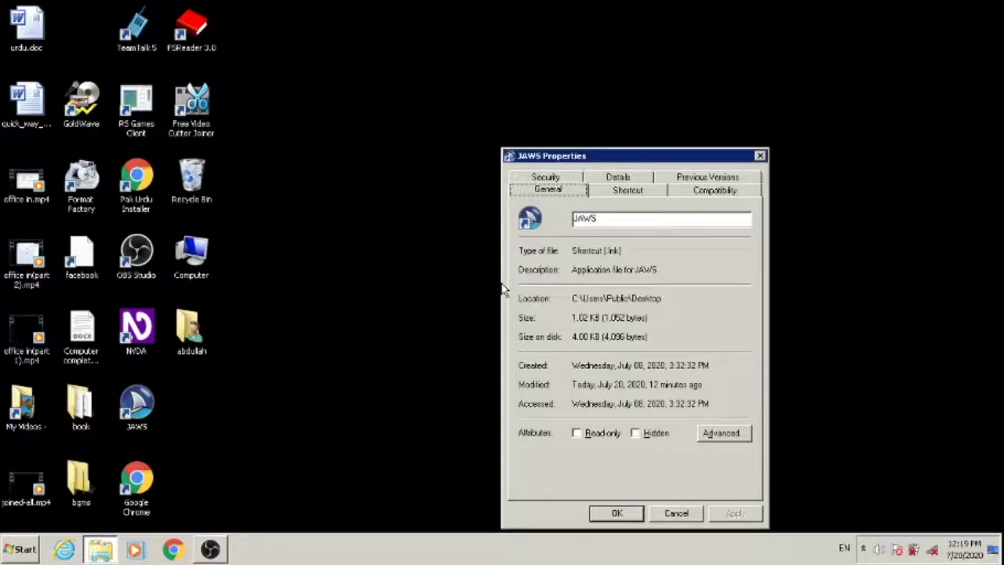
{"action": "key", "text": "Left"}
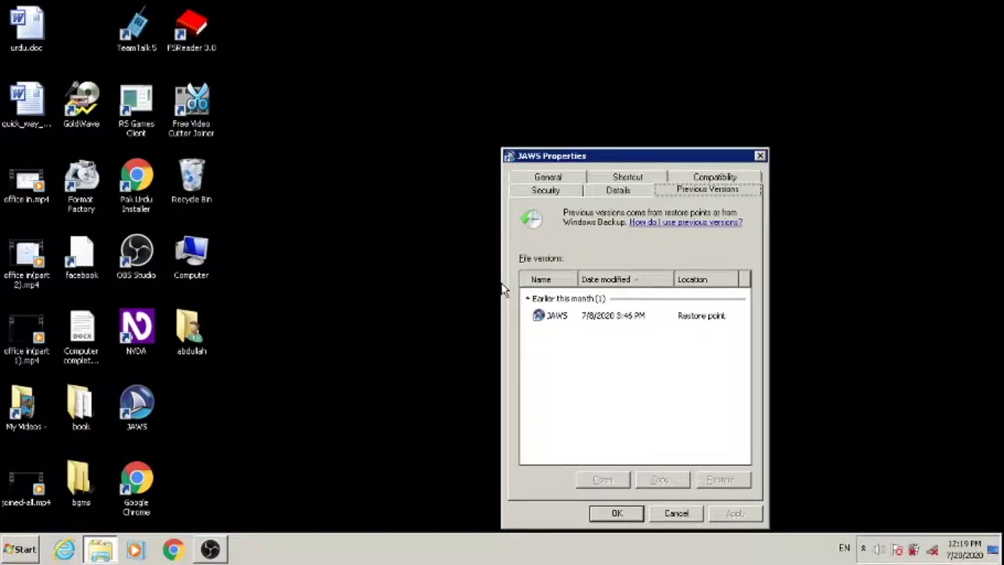
{"action": "key", "text": "Left"}
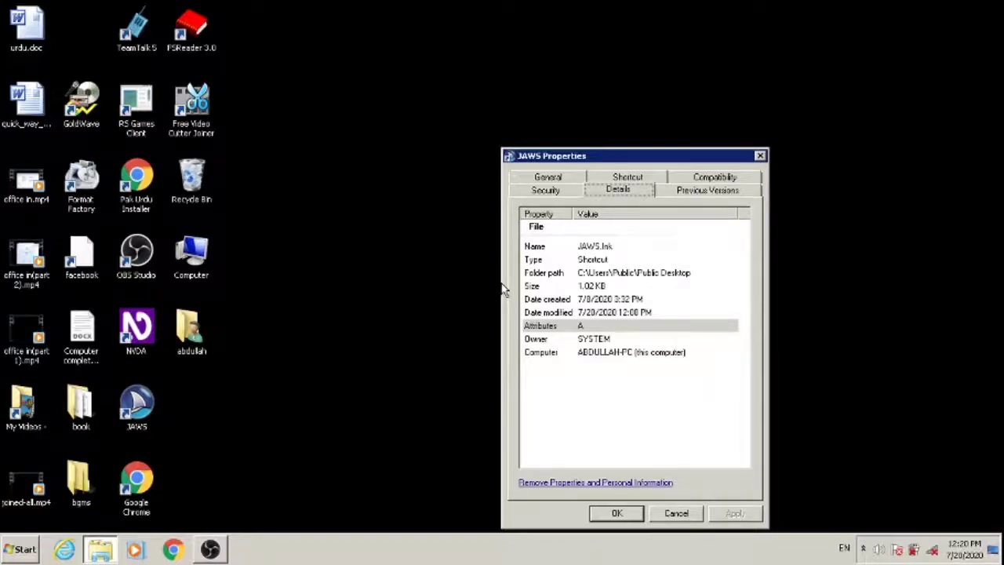
{"action": "key", "text": "Right"}
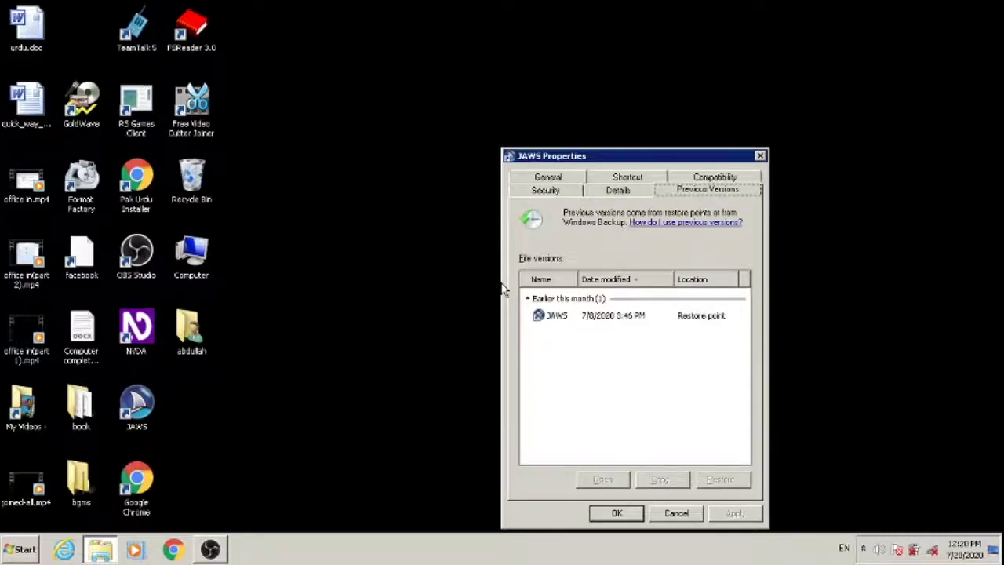
Step: Cycle forward through the JAWS property pages to Details, cycle backward through all of them to Details again, and close the properties
{"action": "key", "text": "ctrl+Tab"}
{"action": "key", "text": "ctrl+Tab"}
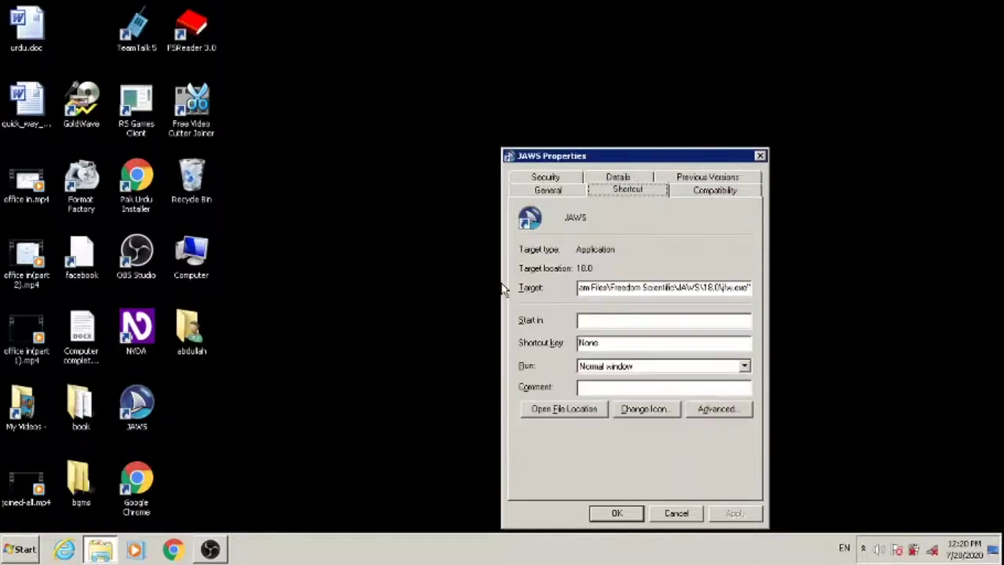
{"action": "key", "text": "ctrl+Tab"}
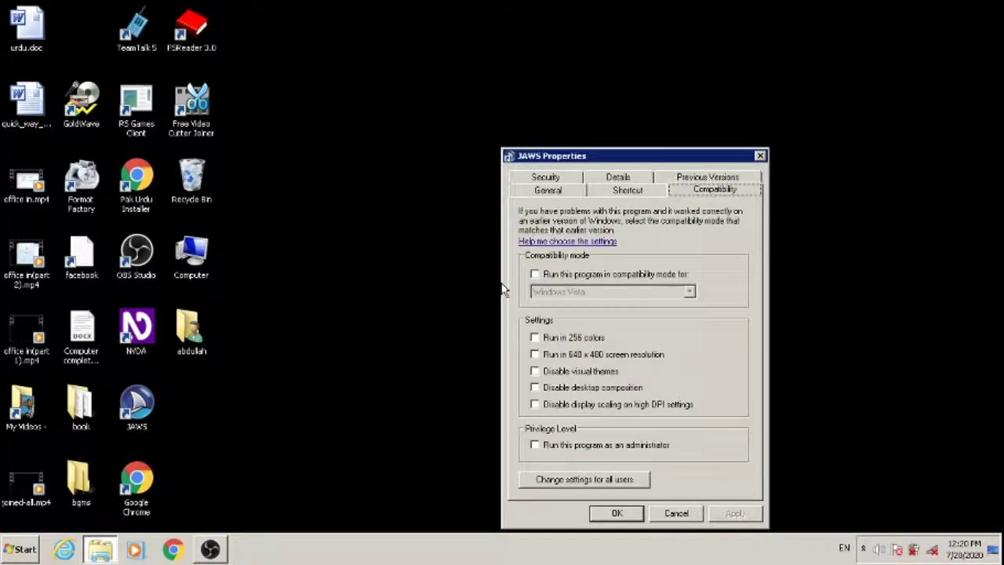
{"action": "key", "text": "ctrl+Tab"}
{"action": "key", "text": "ctrl+Tab"}
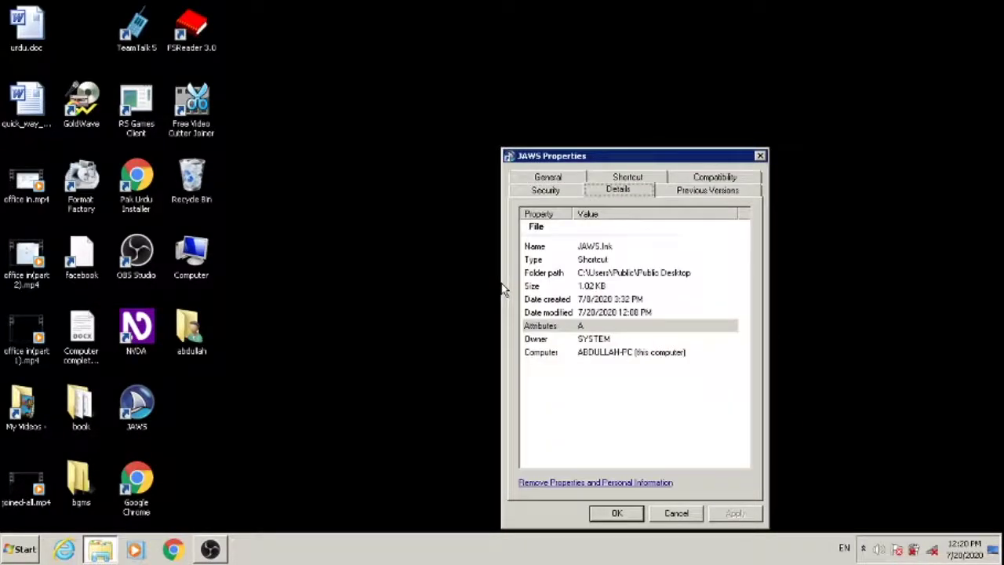
{"action": "key", "text": "ctrl+shift+Tab"}
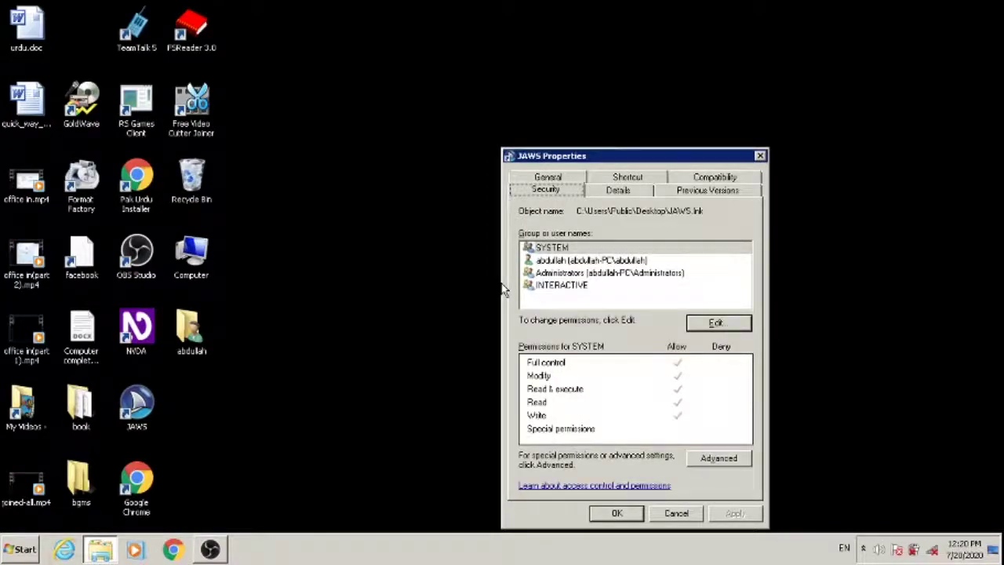
{"action": "key", "text": "ctrl+shift+Tab"}
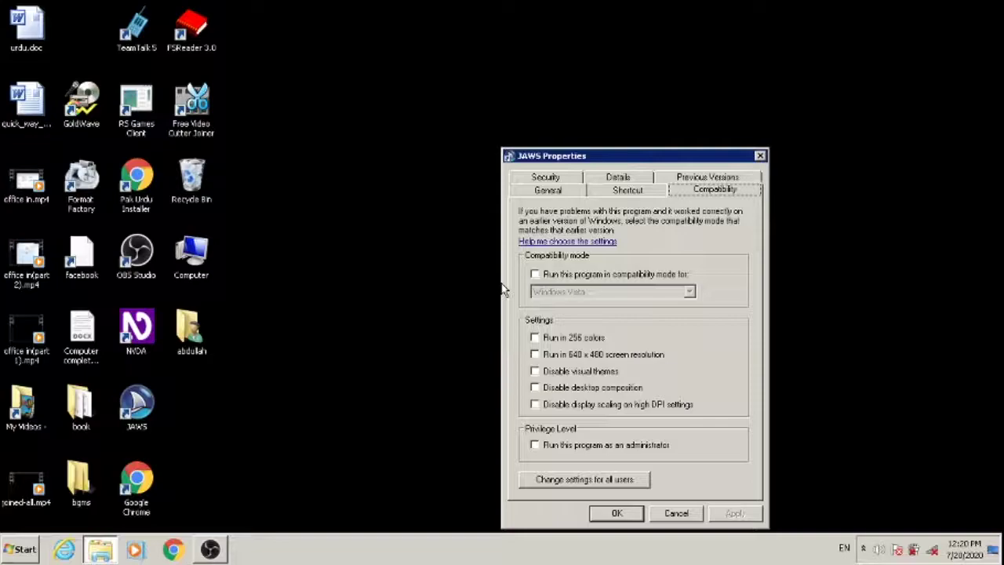
{"action": "key", "text": "ctrl+shift+Tab"}
{"action": "key", "text": "ctrl+shift+Tab"}
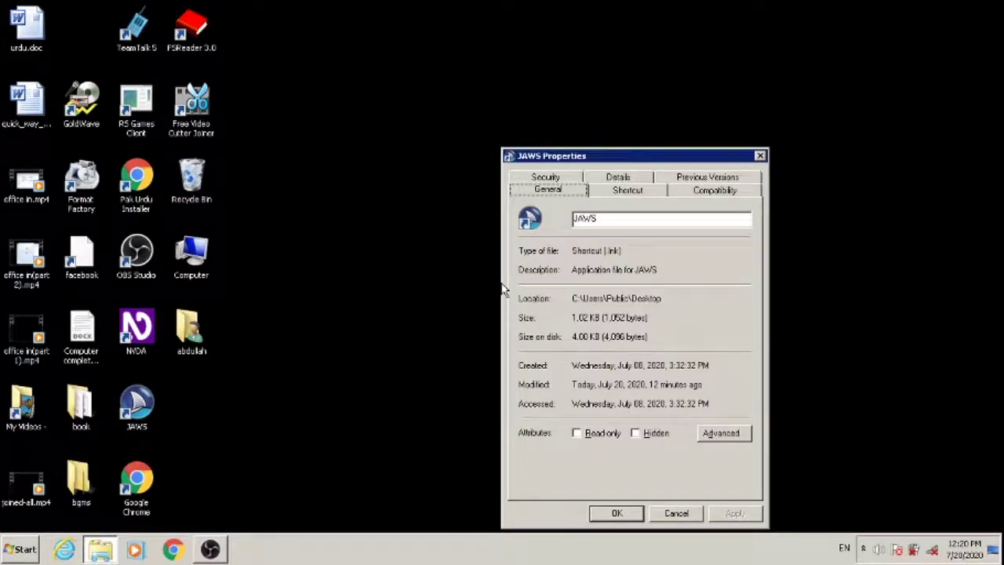
{"action": "key", "text": "ctrl+shift+Tab"}
{"action": "key", "text": "ctrl+shift+Tab"}
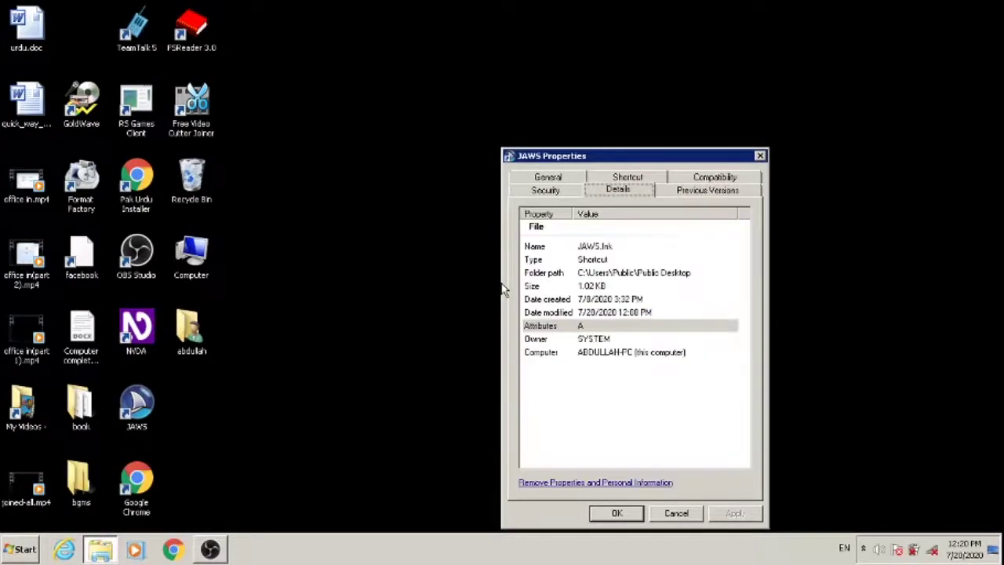
{"action": "key", "text": "Escape"}
{"action": "key", "text": "super"}
{"action": "type", "text": "m"}
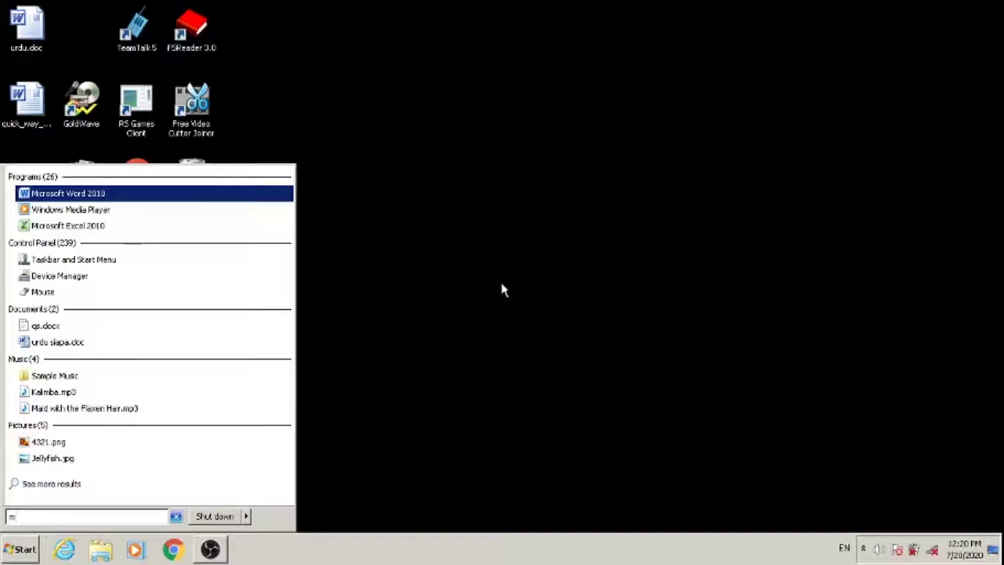
{"action": "key", "text": "BackSpace"}
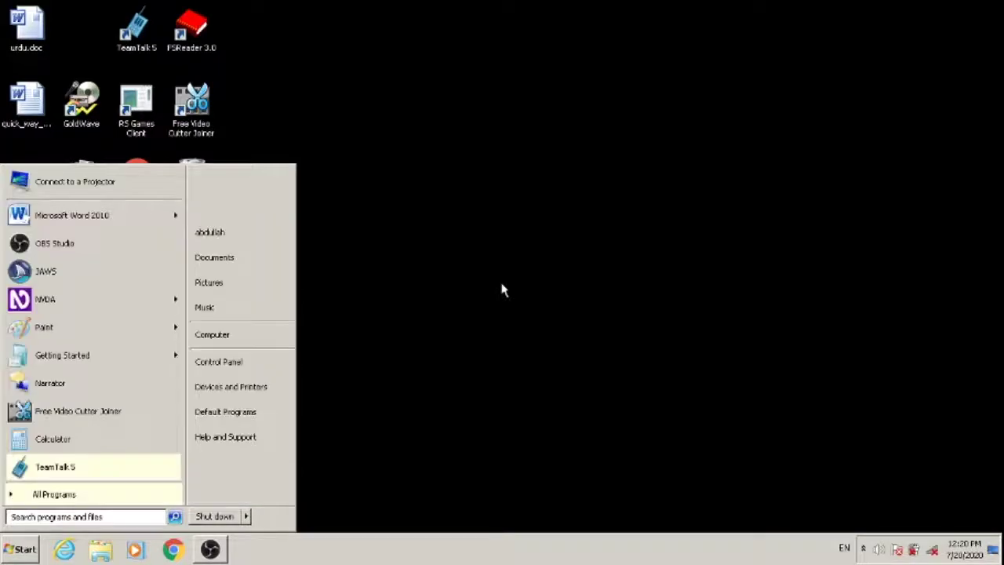
{"action": "key", "text": "Escape"}
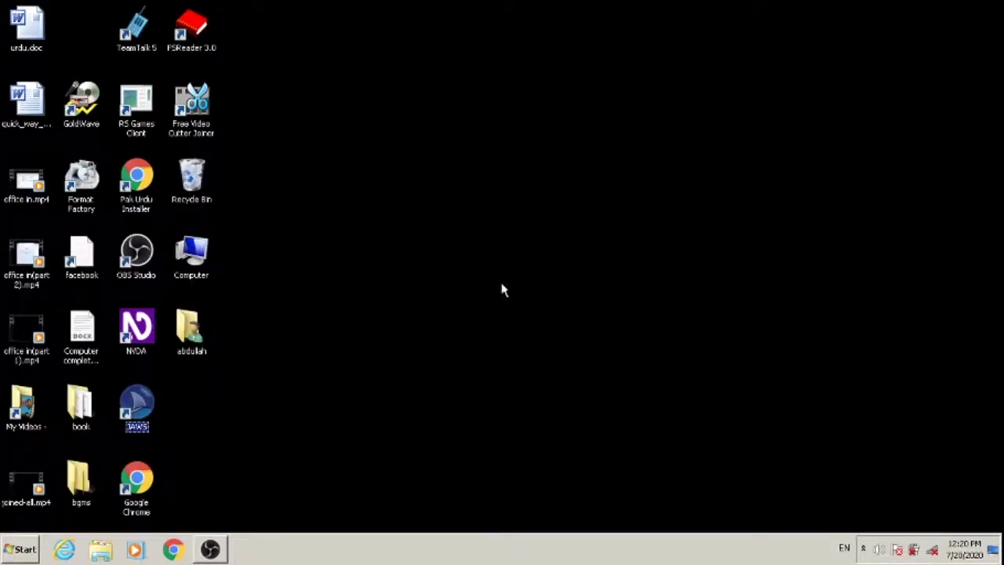